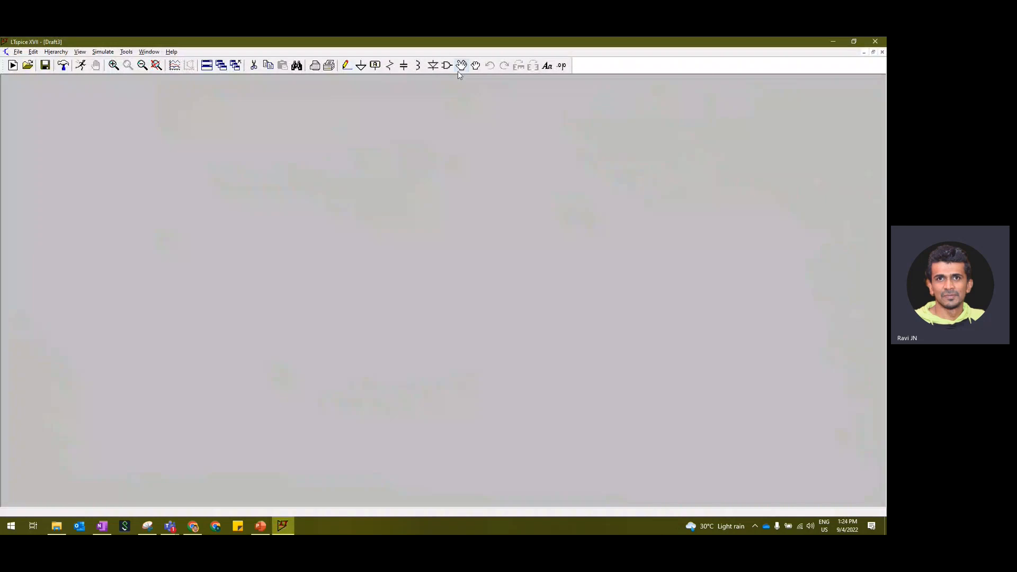
Step: Place a cmosn N-channel MOSFET with explicit substrate connection in the middle of the empty schematic
{"action": "left_click", "coordinate": [447, 67]}
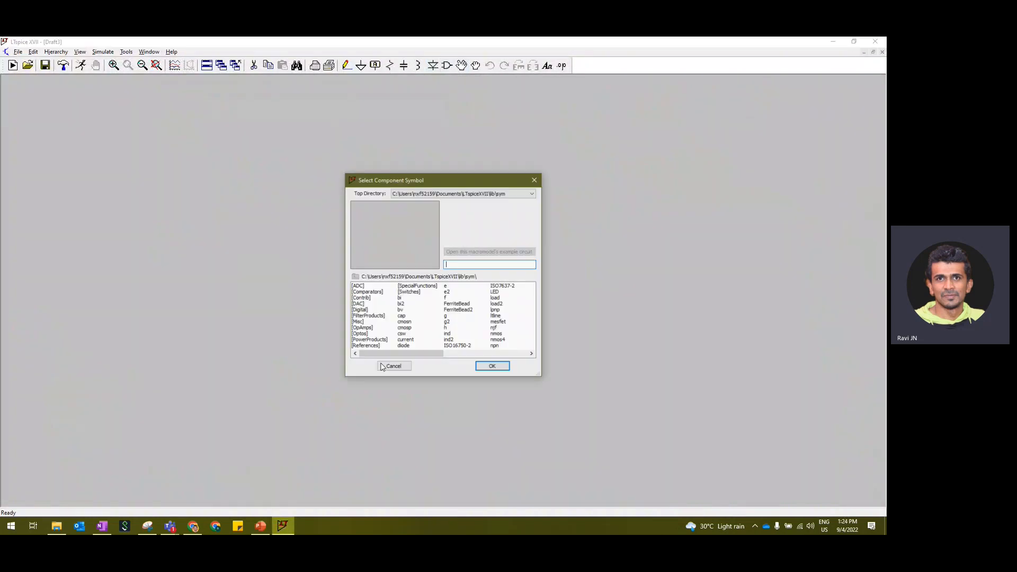
{"action": "type", "text": "cmos"}
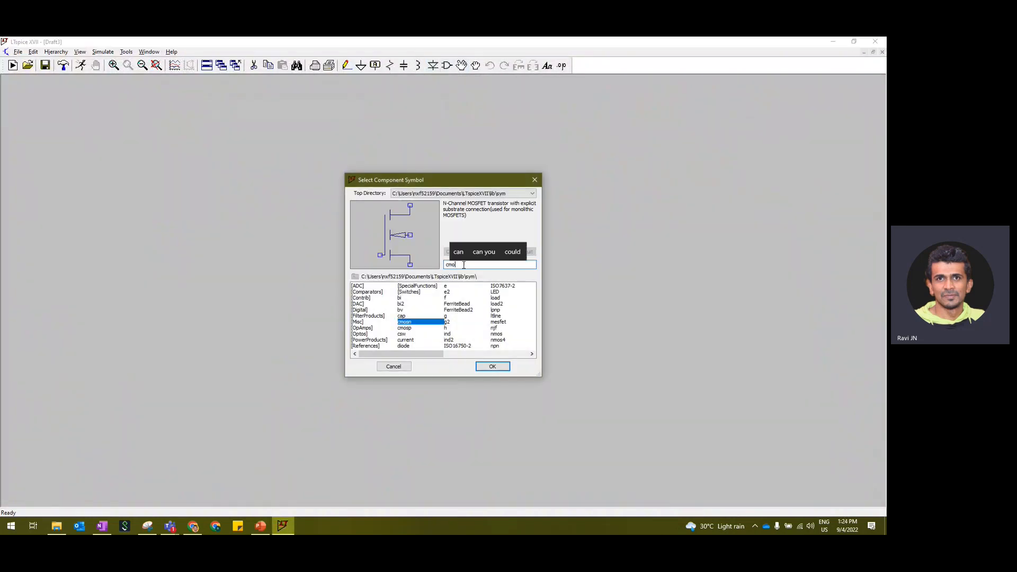
{"action": "left_click", "coordinate": [416, 323]}
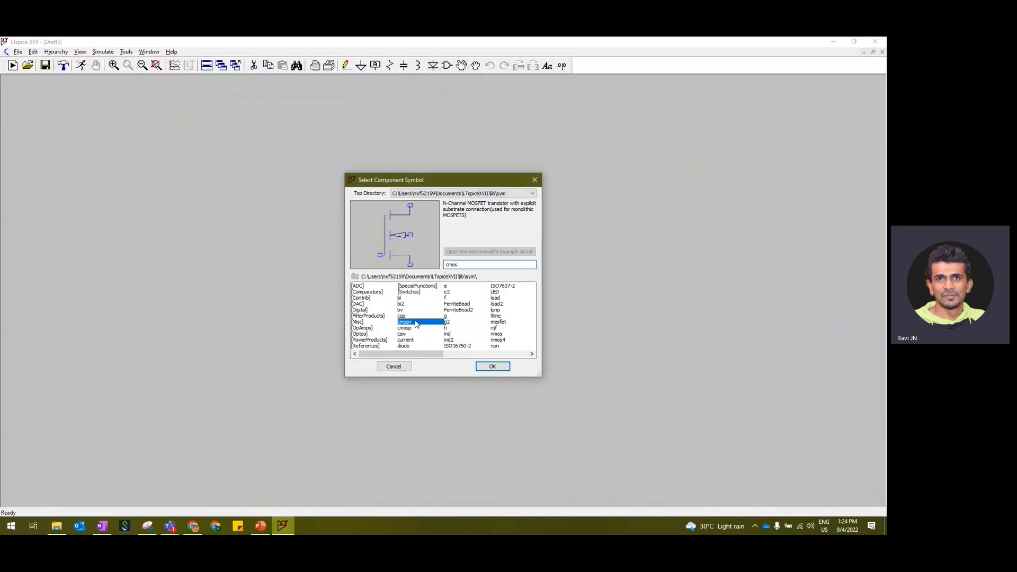
{"action": "left_click", "coordinate": [493, 366]}
{"action": "left_click", "coordinate": [333, 256]}
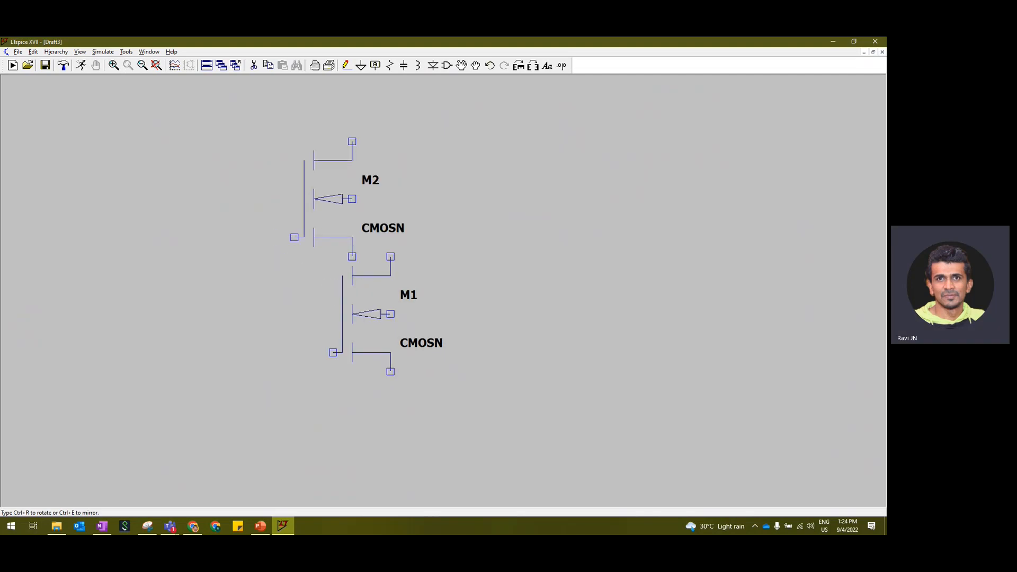
Step: Place three ground symbols: one below the transistor's source, one to its lower left and one to its upper right
{"action": "left_click", "coordinate": [433, 65]}
{"action": "left_click", "coordinate": [361, 65]}
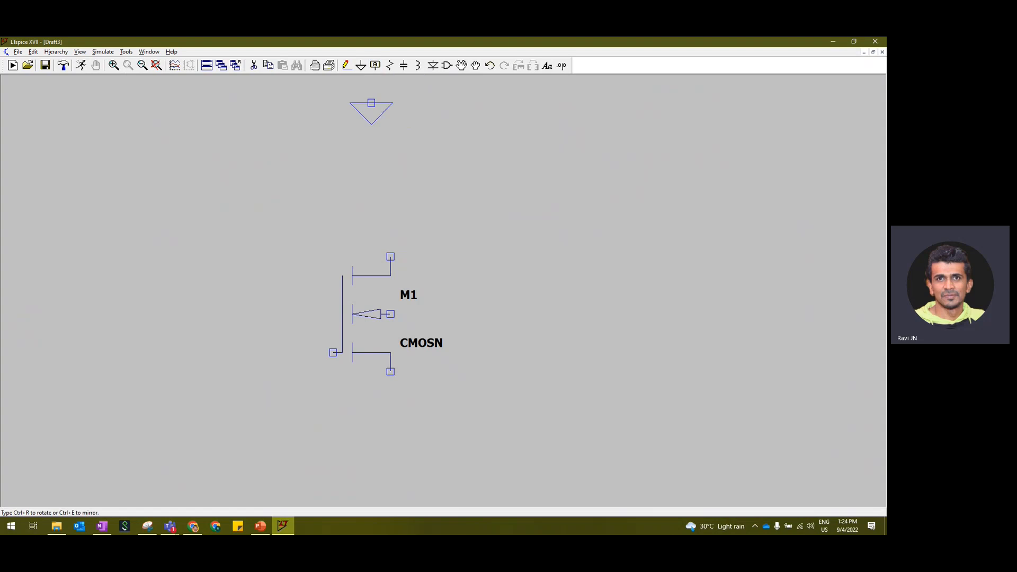
{"action": "left_click", "coordinate": [390, 449]}
{"action": "left_click", "coordinate": [217, 487]}
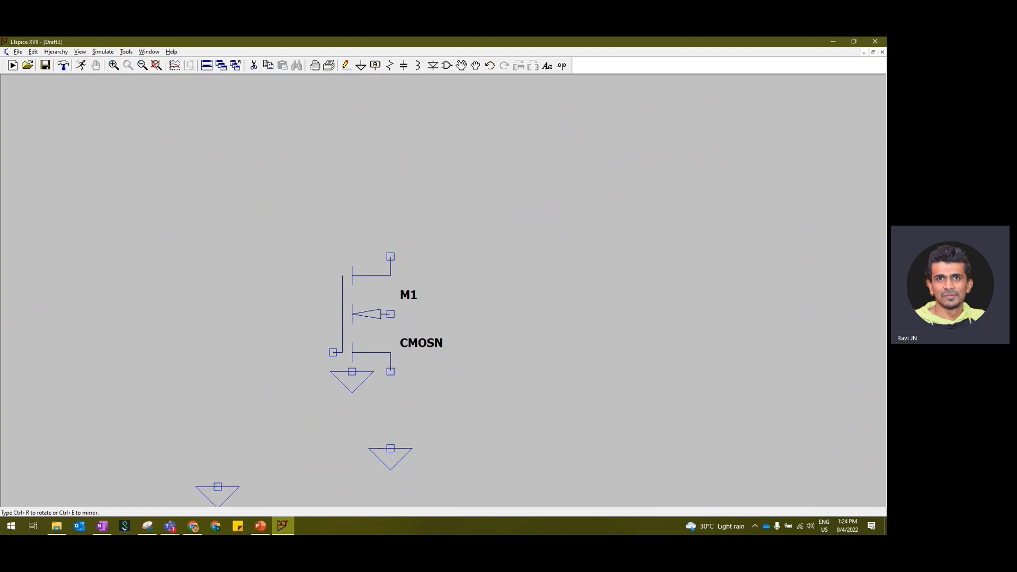
{"action": "left_click", "coordinate": [602, 276]}
{"action": "key", "text": "Escape"}
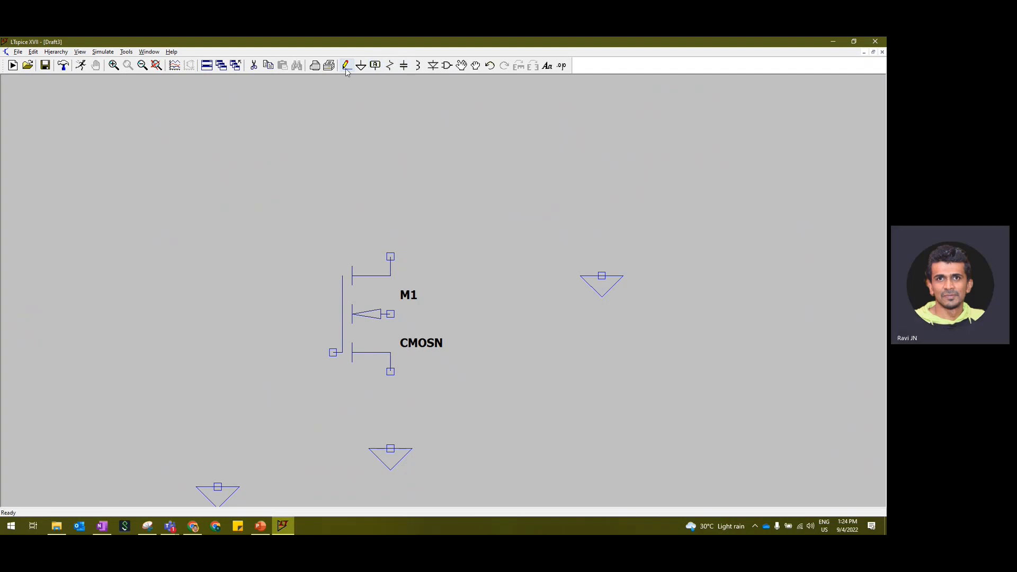
Step: Wire the transistor's source terminal to the ground symbol directly below it
{"action": "left_click", "coordinate": [346, 66]}
{"action": "left_click", "coordinate": [391, 449]}
{"action": "left_click", "coordinate": [391, 372]}
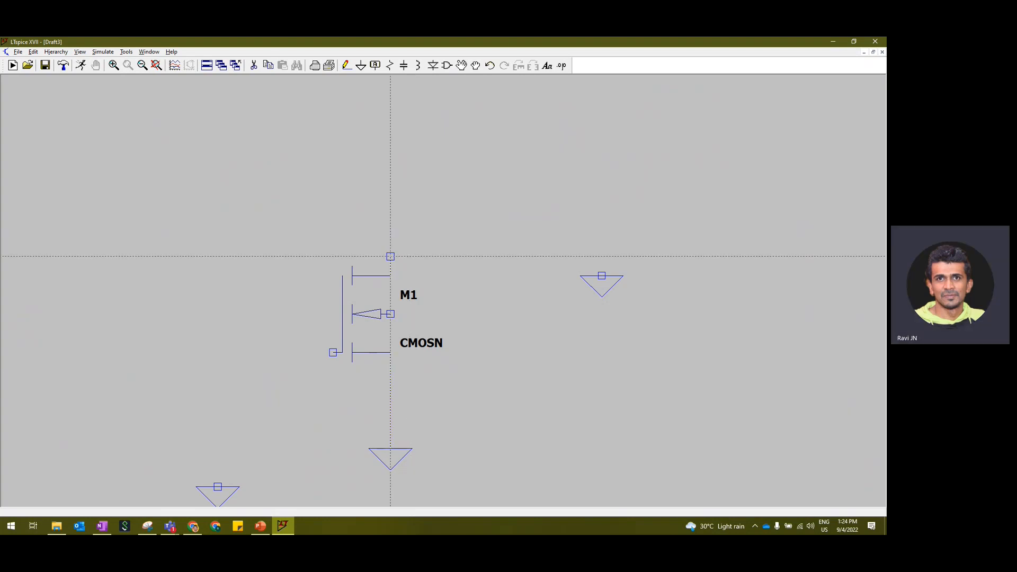
Step: Run a wire from the transistor's drain upward, across and down, ending above the ground symbol on the drain side
{"action": "left_click", "coordinate": [390, 256]}
{"action": "left_click", "coordinate": [390, 141]}
{"action": "left_click", "coordinate": [602, 141]}
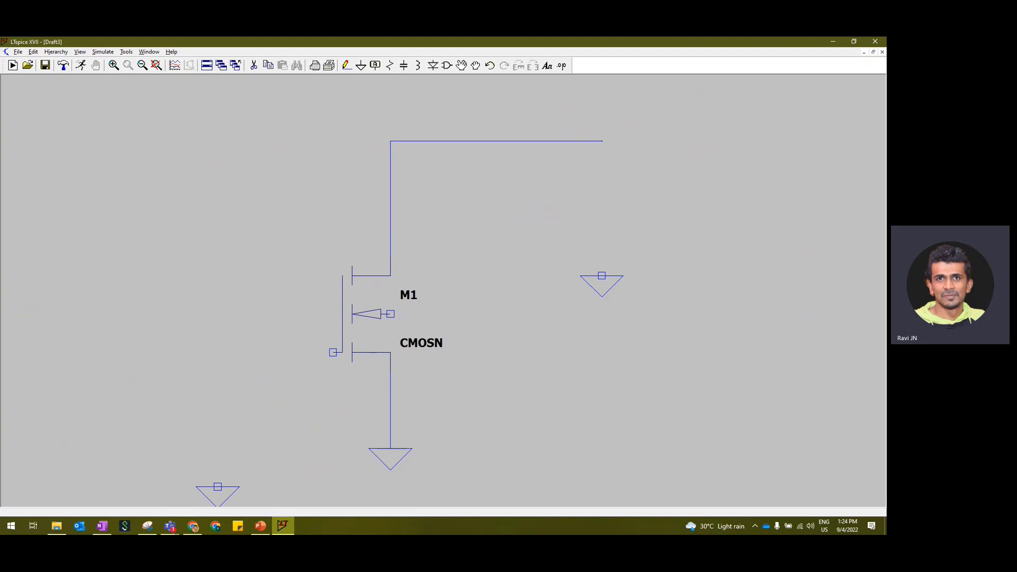
{"action": "left_click", "coordinate": [602, 180]}
{"action": "key", "text": "Escape"}
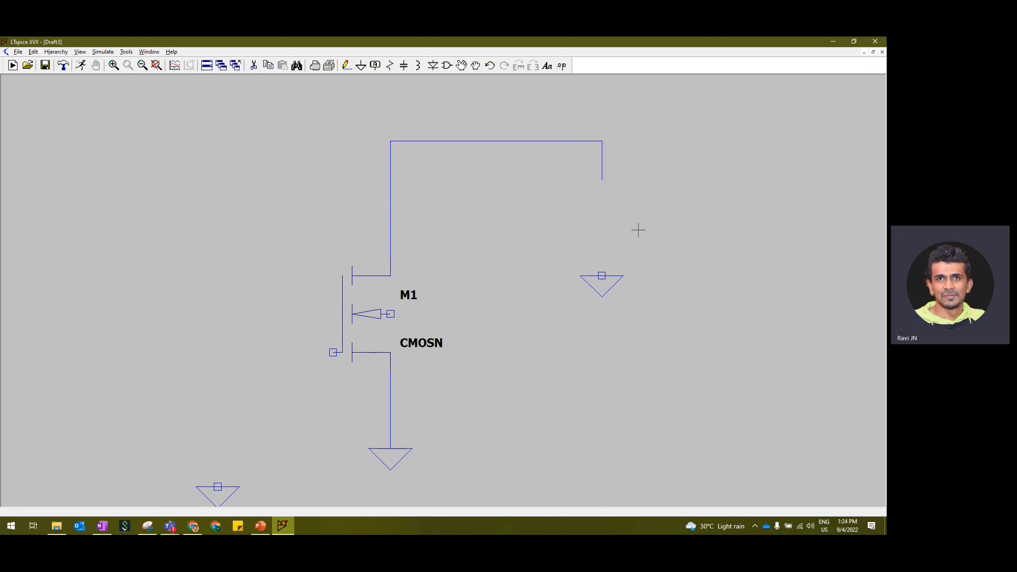
Step: Run a wire from the transistor's gate sideways and down, ending above the remaining ground symbol
{"action": "left_click", "coordinate": [345, 66]}
{"action": "left_click", "coordinate": [333, 353]}
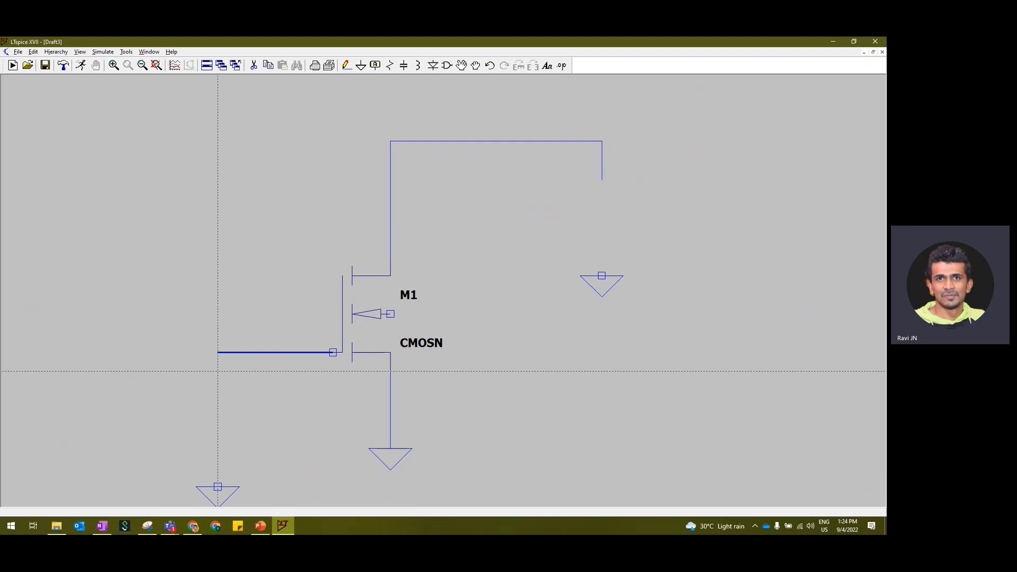
{"action": "left_click", "coordinate": [218, 411]}
{"action": "key", "text": "Escape"}
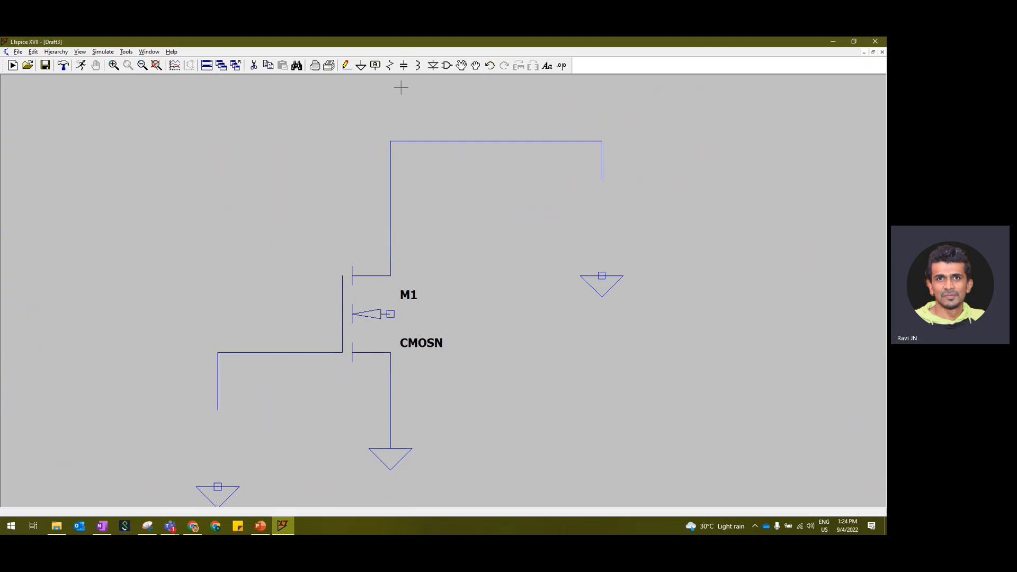
Step: Place two voltage sources, one at the end of the gate wire and one at the end of the drain wire
{"action": "left_click", "coordinate": [450, 68]}
{"action": "type", "text": "volt"}
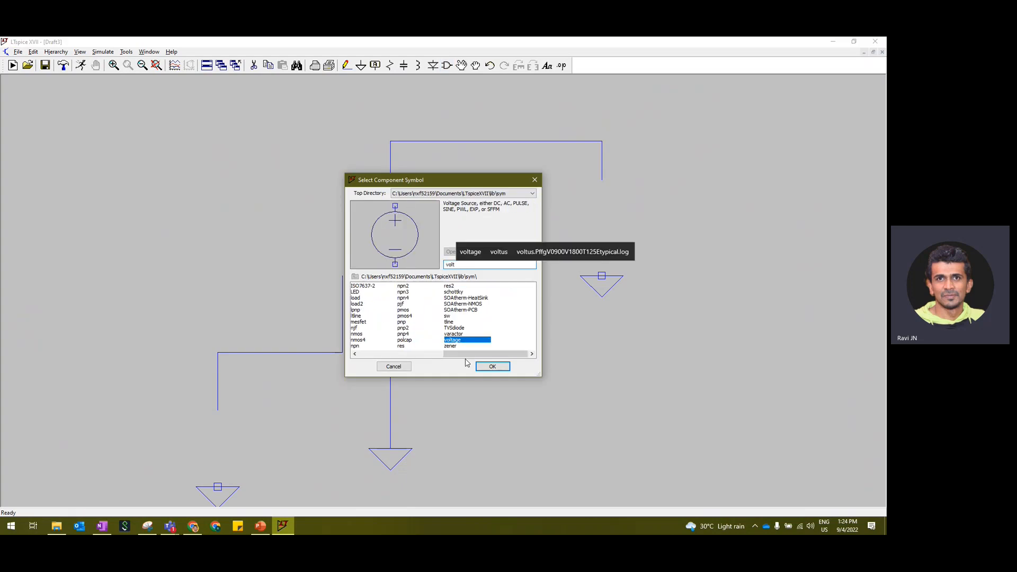
{"action": "type", "text": "age"}
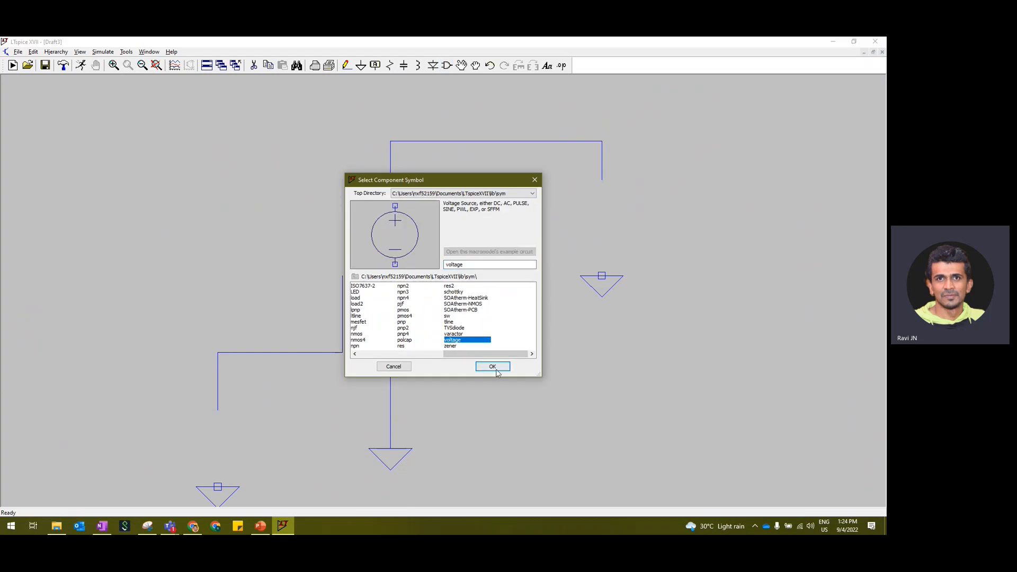
{"action": "left_click", "coordinate": [493, 367]}
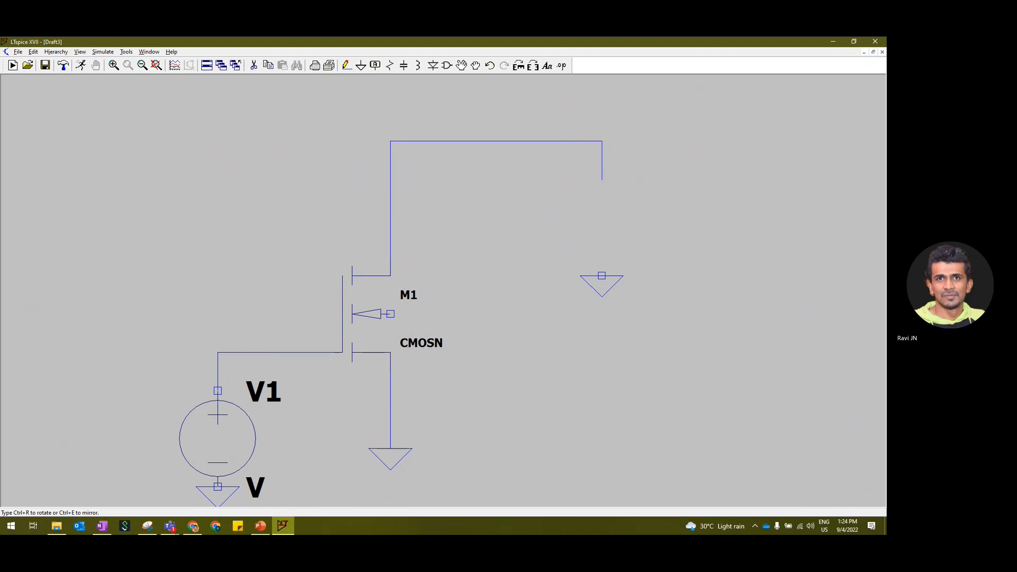
{"action": "left_click", "coordinate": [218, 371]}
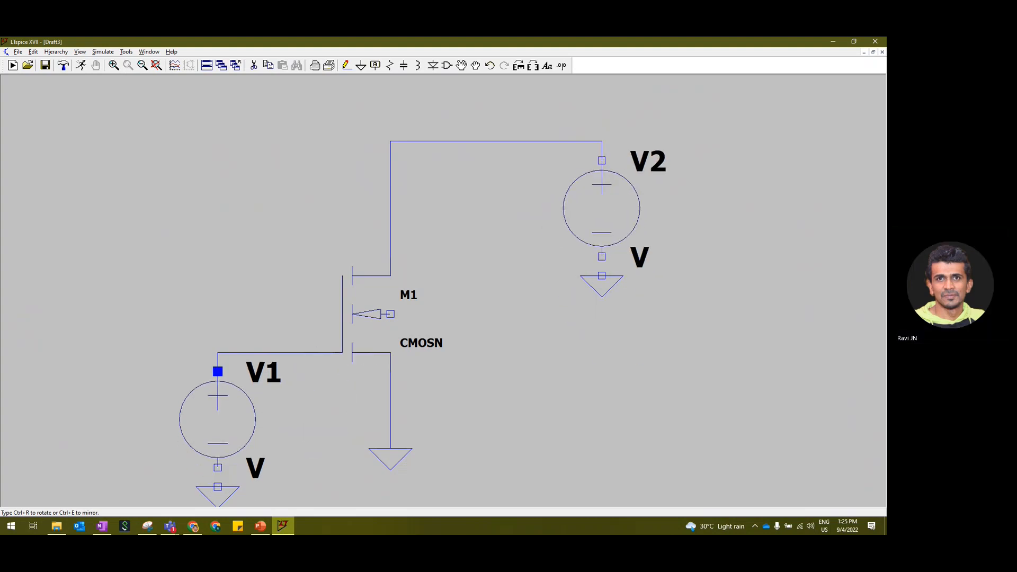
{"action": "left_click", "coordinate": [602, 160]}
{"action": "key", "text": "Escape"}
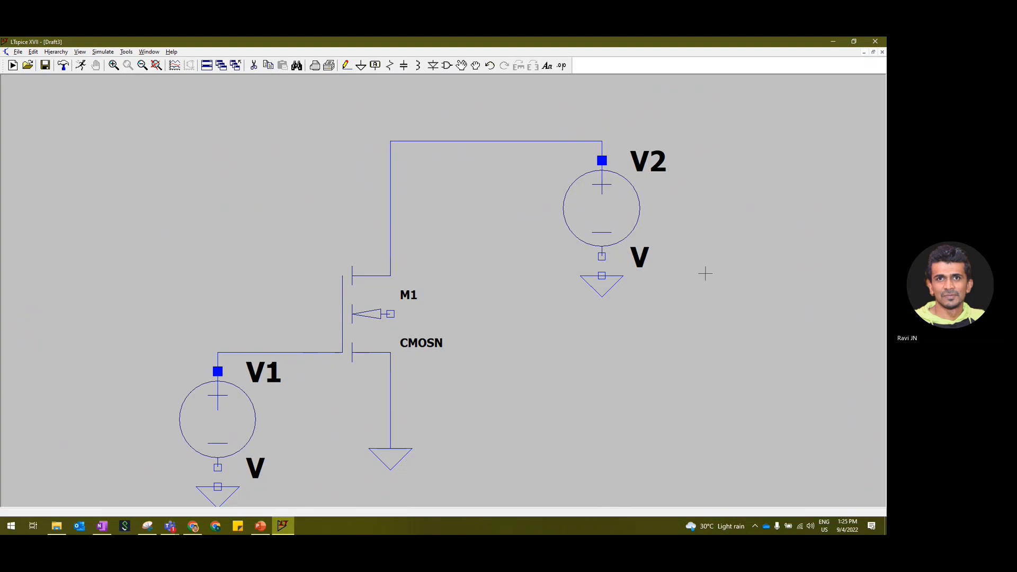
Step: Wire the negative terminals of both voltage sources to the ground symbols below them
{"action": "left_click", "coordinate": [346, 66]}
{"action": "left_click", "coordinate": [218, 468]}
{"action": "left_click", "coordinate": [218, 486]}
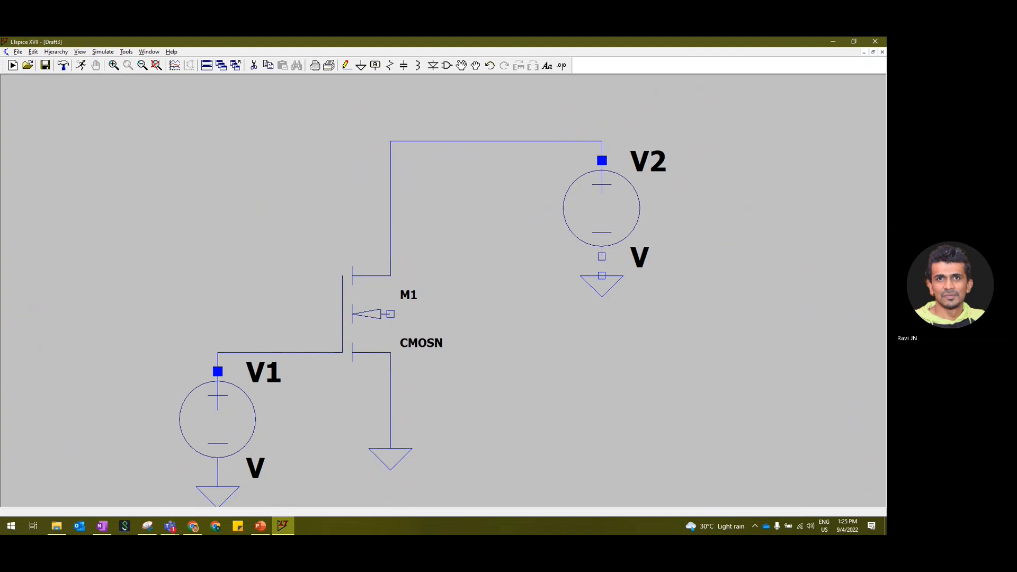
{"action": "left_click", "coordinate": [602, 275]}
{"action": "left_click", "coordinate": [602, 257]}
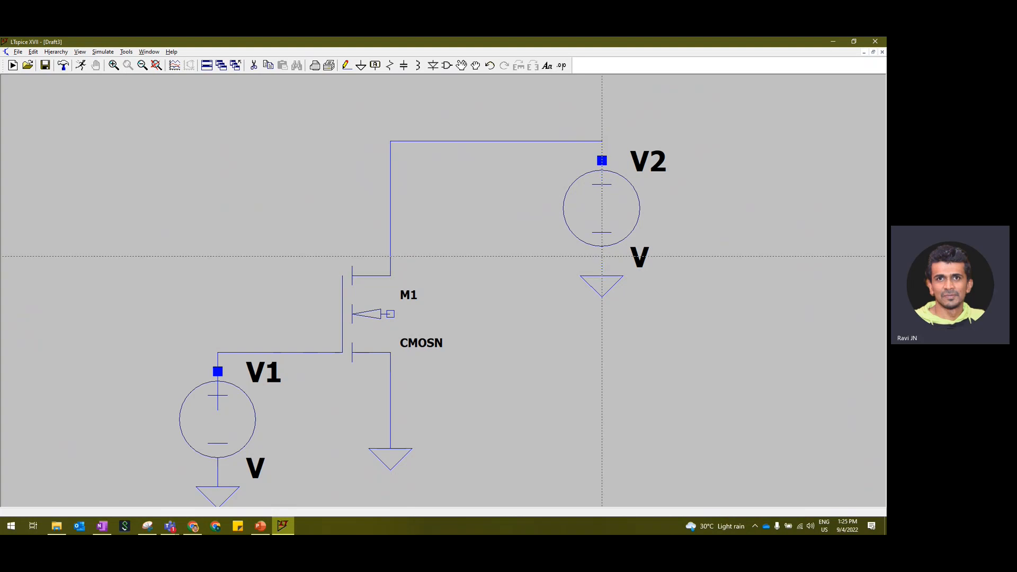
Step: Connect the transistor's body terminal to its source with a wire
{"action": "left_click", "coordinate": [391, 314]}
{"action": "left_click", "coordinate": [392, 352]}
{"action": "key", "text": "Escape"}
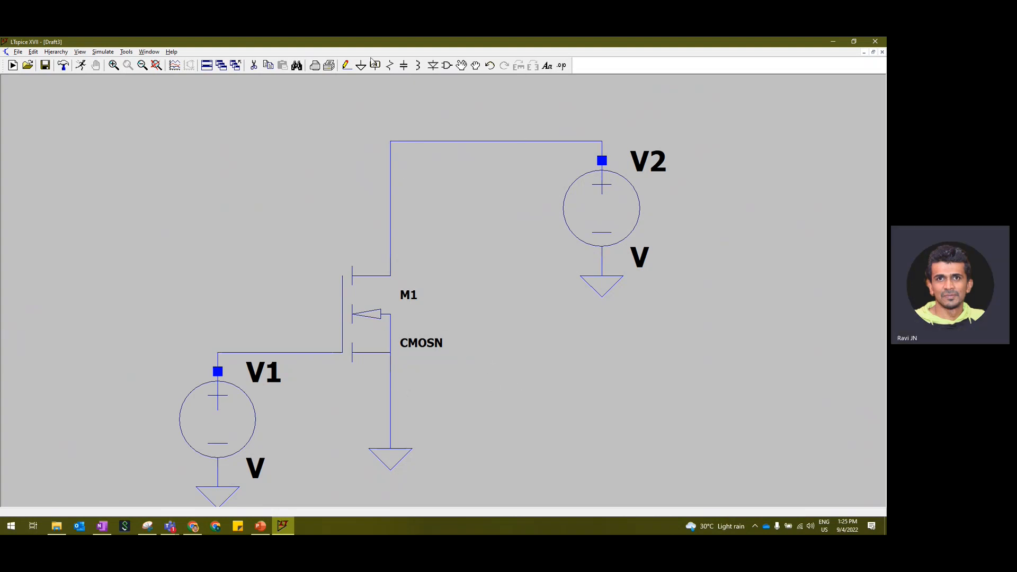
Step: Set the DC value of both voltage sources, V1 and V2, to 1.8 V
{"action": "right_click", "coordinate": [235, 423]}
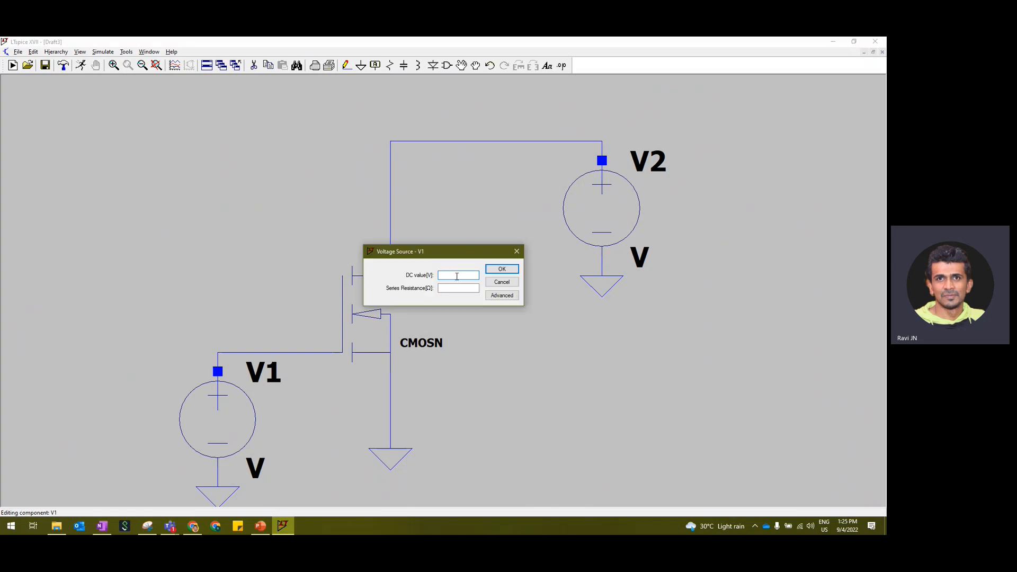
{"action": "type", "text": "1.8"}
{"action": "left_click", "coordinate": [503, 269]}
{"action": "right_click", "coordinate": [615, 206]}
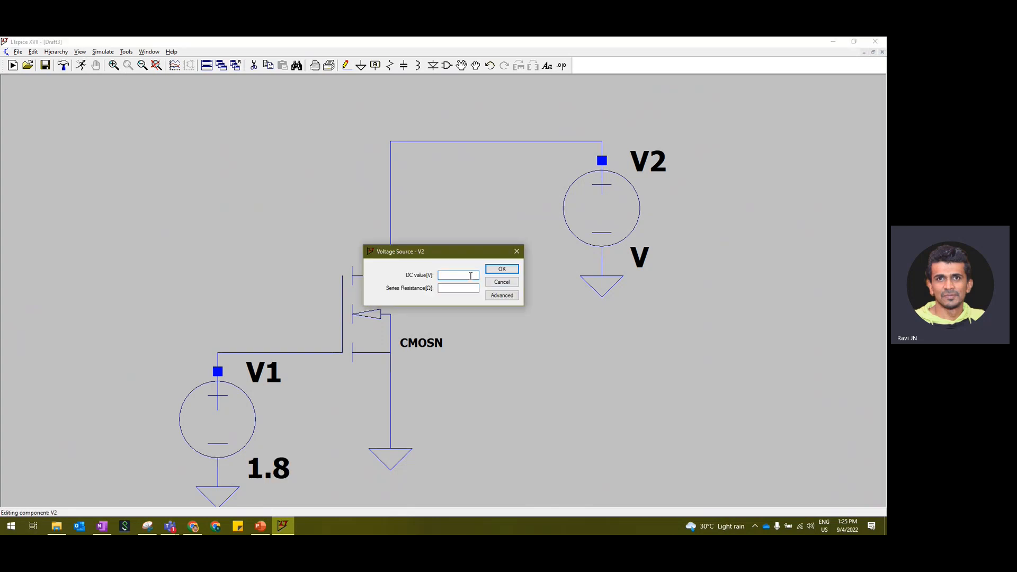
{"action": "type", "text": "1.8"}
{"action": "left_click", "coordinate": [499, 270]}
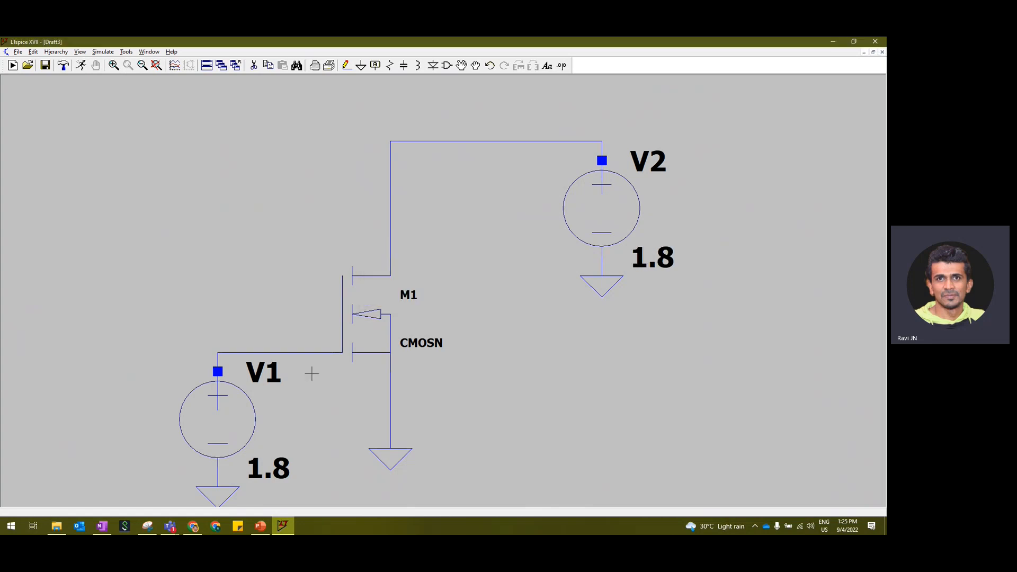
Step: Set transistor M1's length to 180n and its width to 1u
{"action": "right_click", "coordinate": [365, 332]}
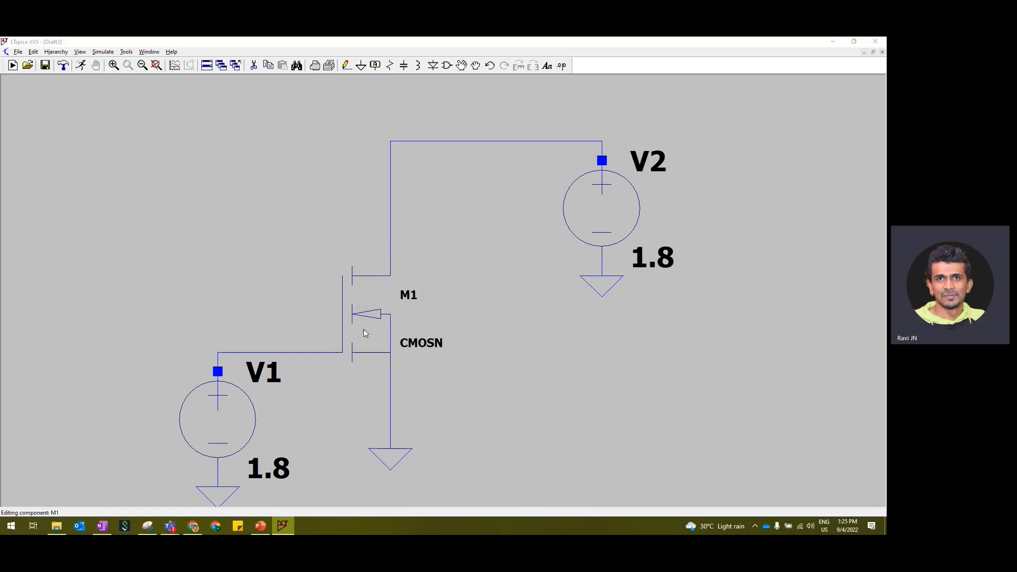
{"action": "left_click", "coordinate": [468, 240]}
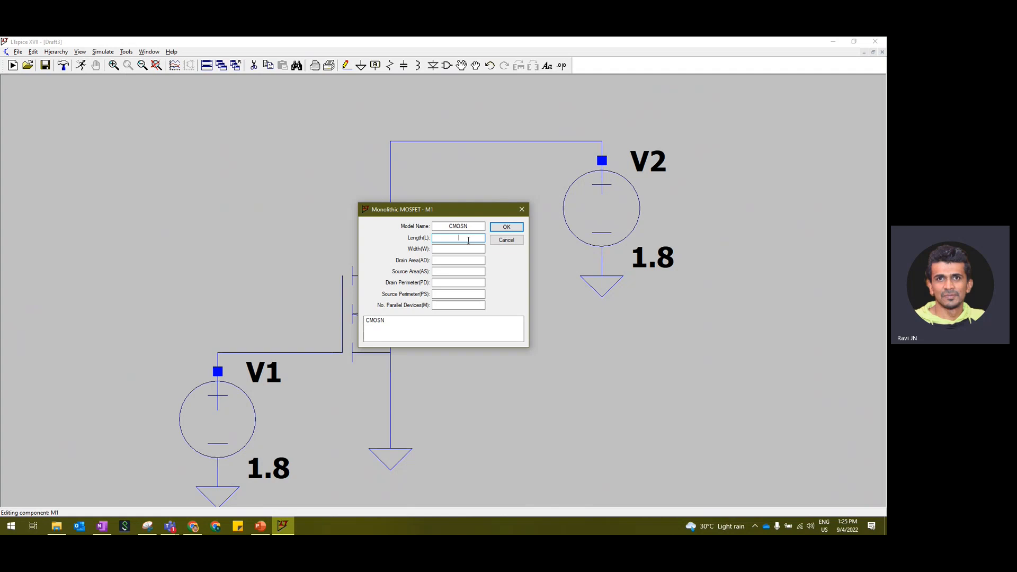
{"action": "type", "text": "180n"}
{"action": "left_click", "coordinate": [465, 246]}
{"action": "type", "text": "1u"}
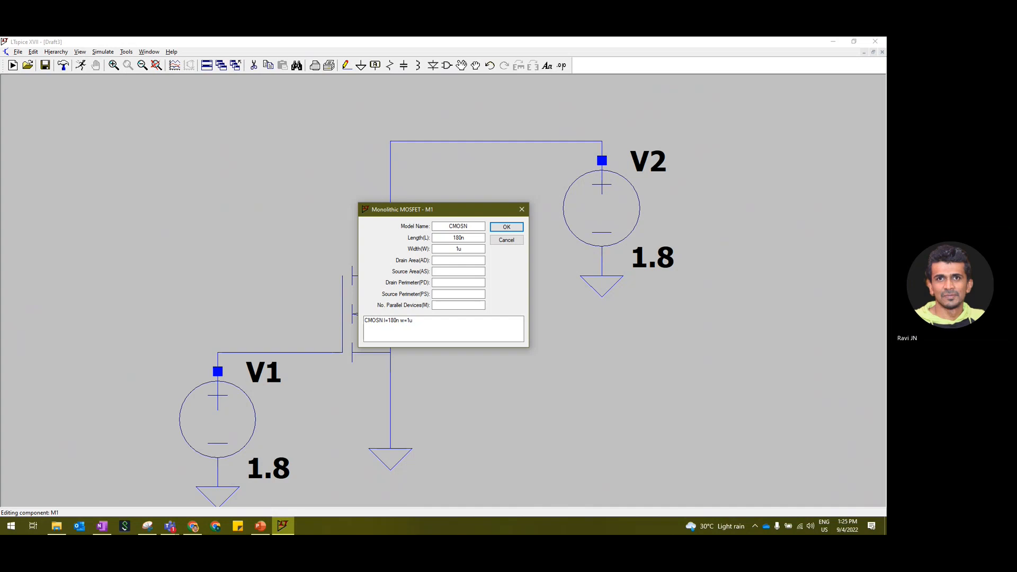
{"action": "left_click", "coordinate": [507, 227]}
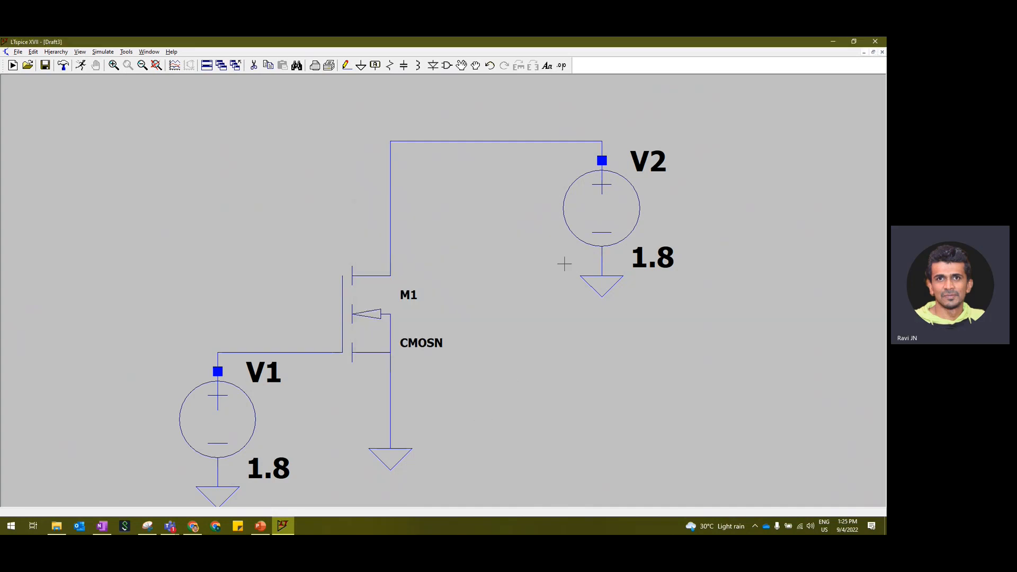
Step: Add the SPICE directive ".INCLUDE tsmc018.lib" to the schematic, placing it below source V2 and beside the transistor
{"action": "left_click", "coordinate": [561, 66]}
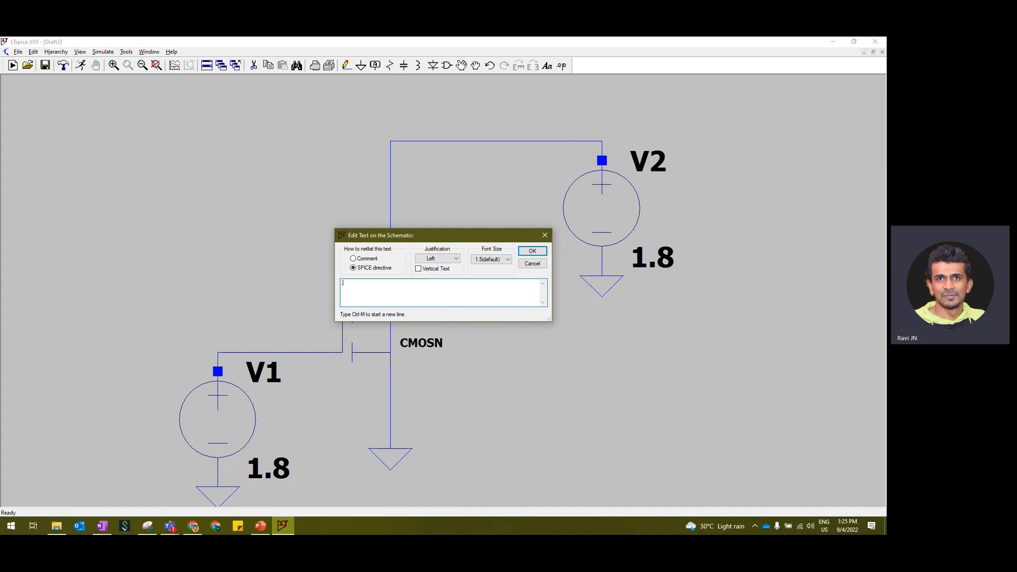
{"action": "type", "text": ".INCLUDE"}
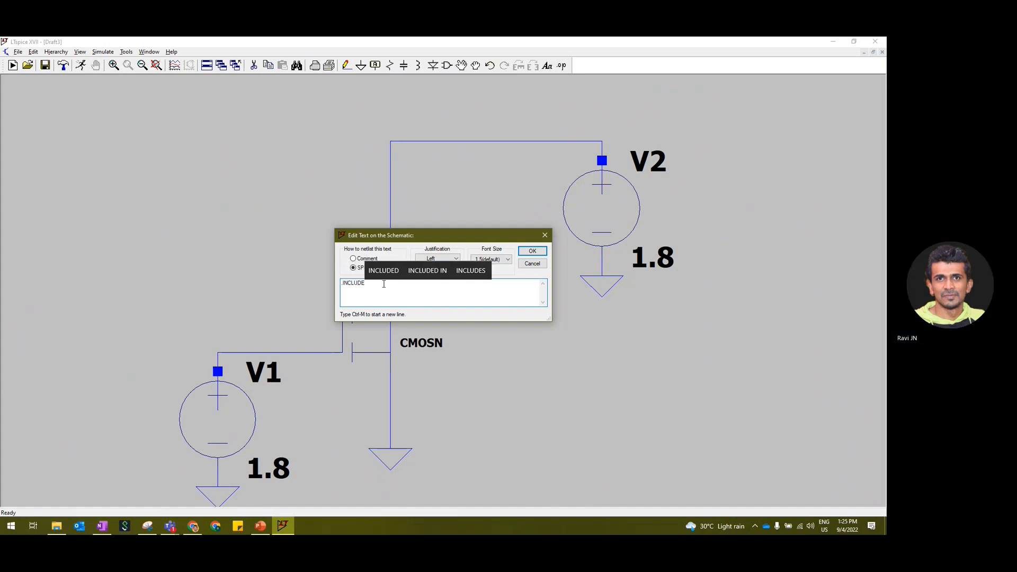
{"action": "type", "text": " m"}
{"action": "key", "text": "BackSpace"}
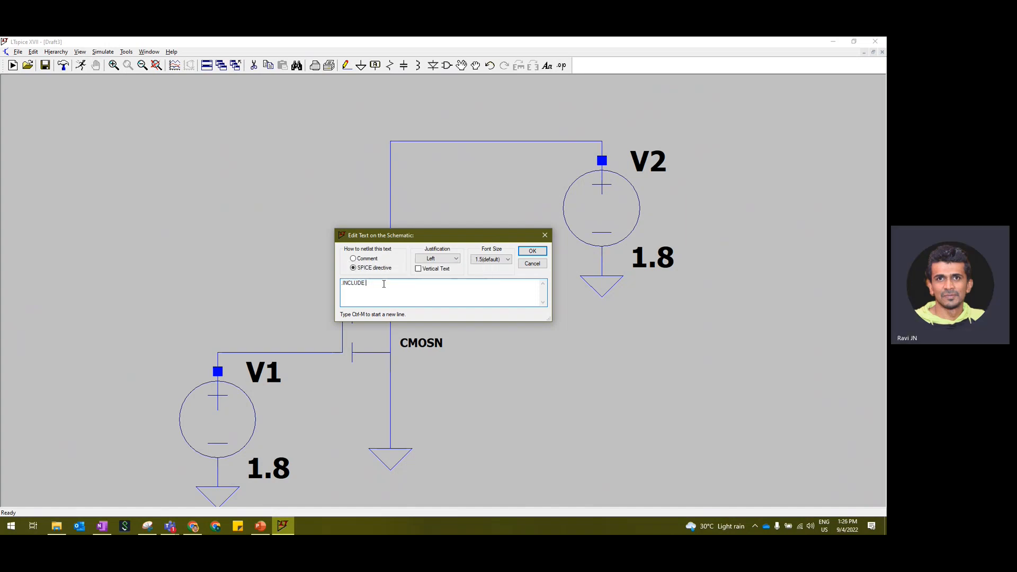
{"action": "type", "text": "tsmc"}
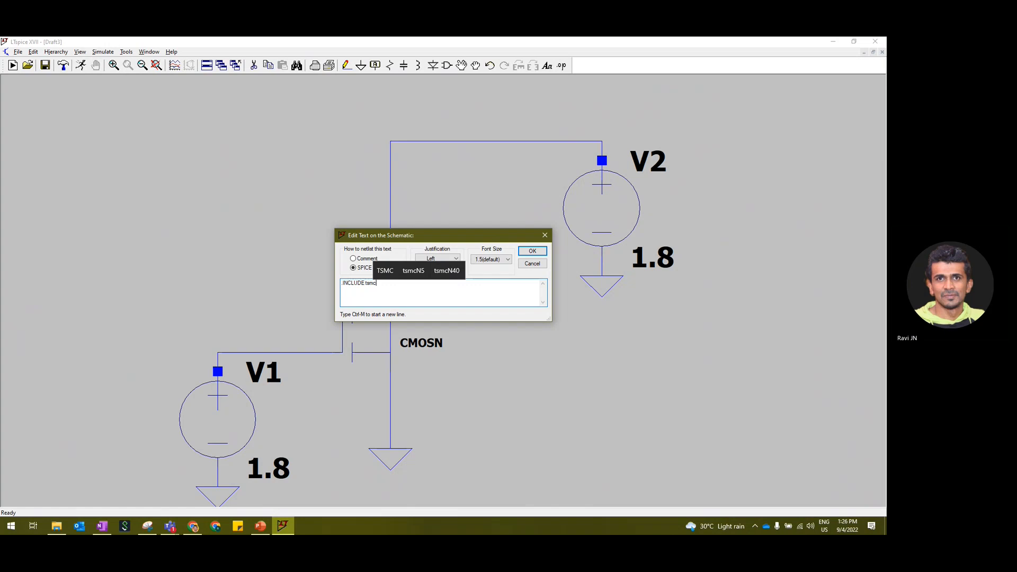
{"action": "type", "text": "N"}
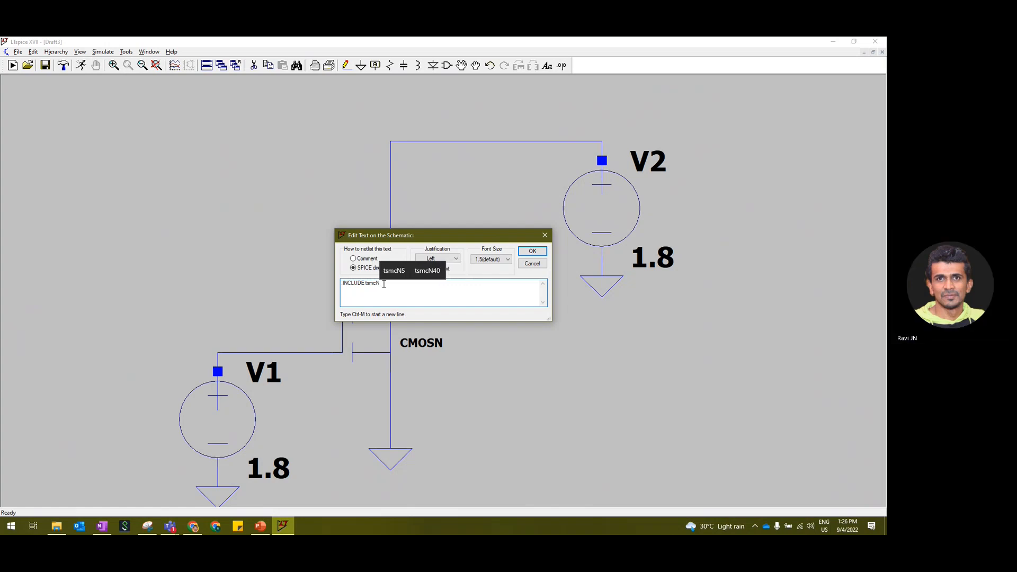
{"action": "key", "text": "BackSpace"}
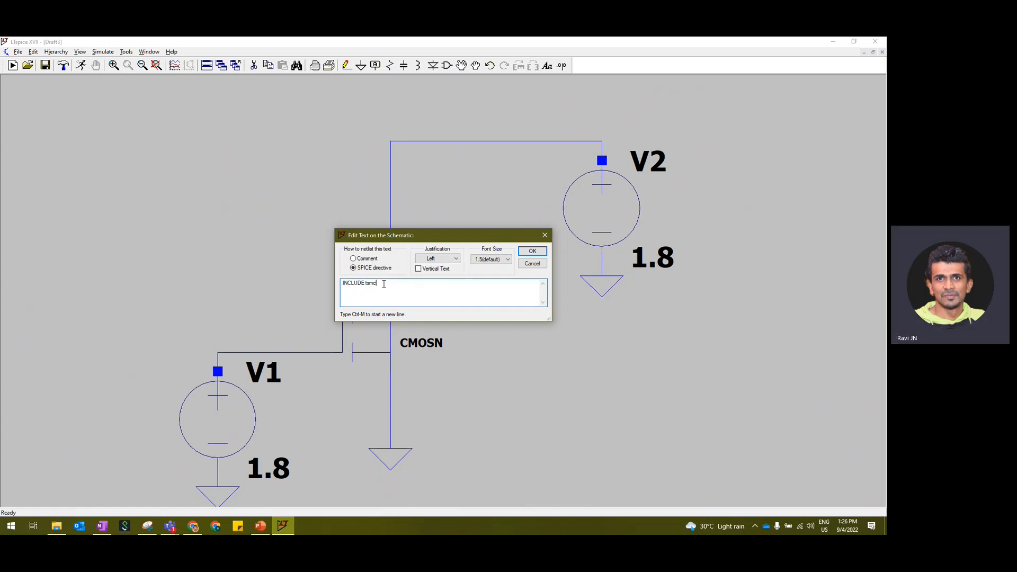
{"action": "left_click", "coordinate": [260, 526]}
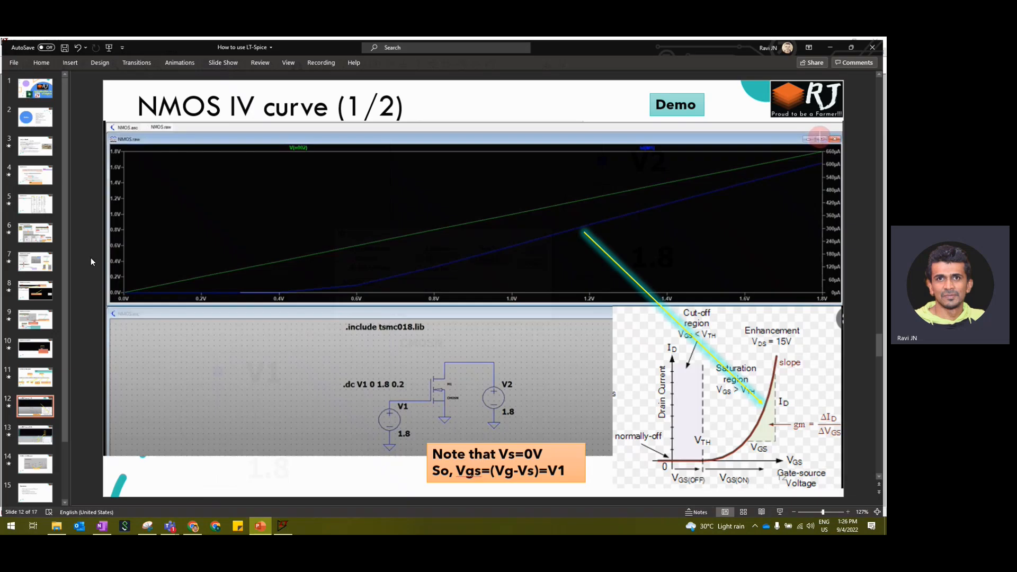
{"action": "left_click", "coordinate": [283, 527]}
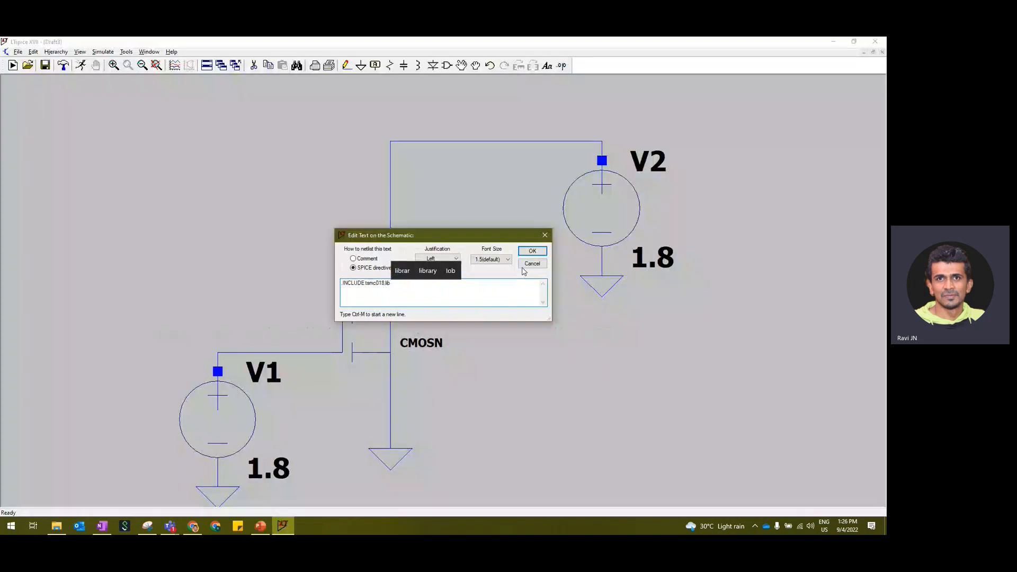
{"action": "left_click", "coordinate": [531, 253]}
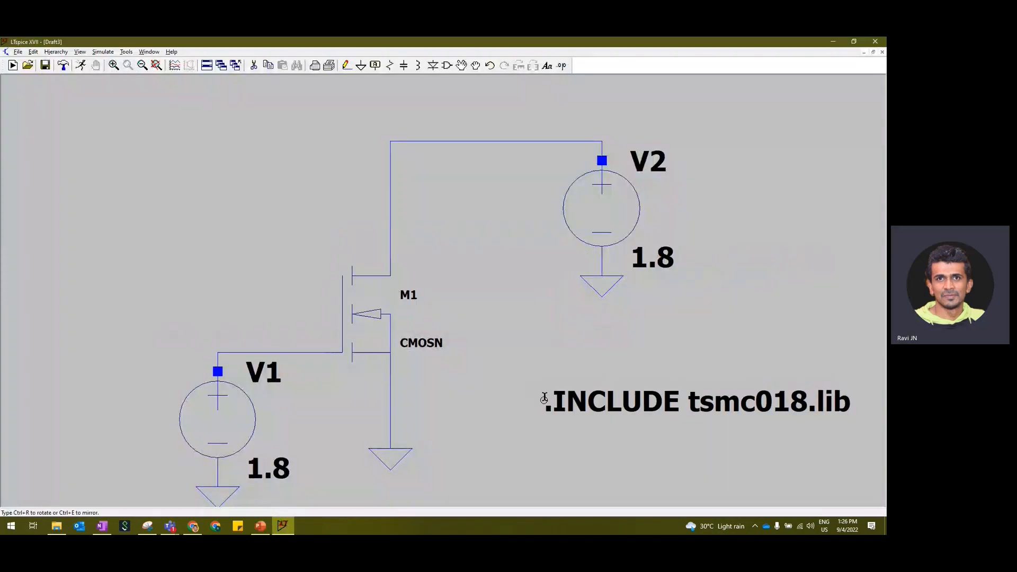
{"action": "left_click", "coordinate": [546, 387]}
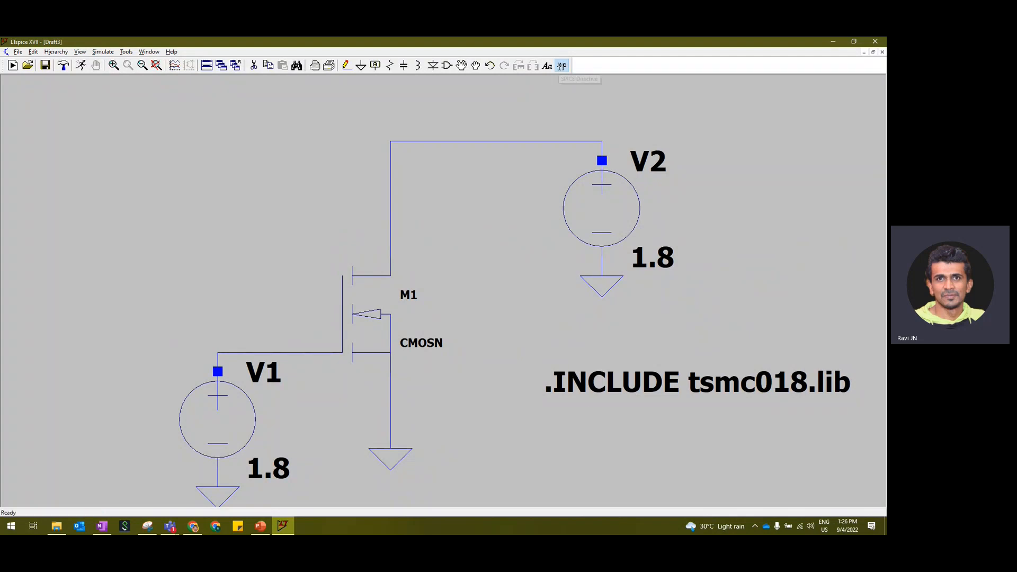
Step: Add the SPICE directive ".dc V1 0 1.8" below the include directive to sweep V1 from 0 to 1.8 V
{"action": "left_click", "coordinate": [562, 65]}
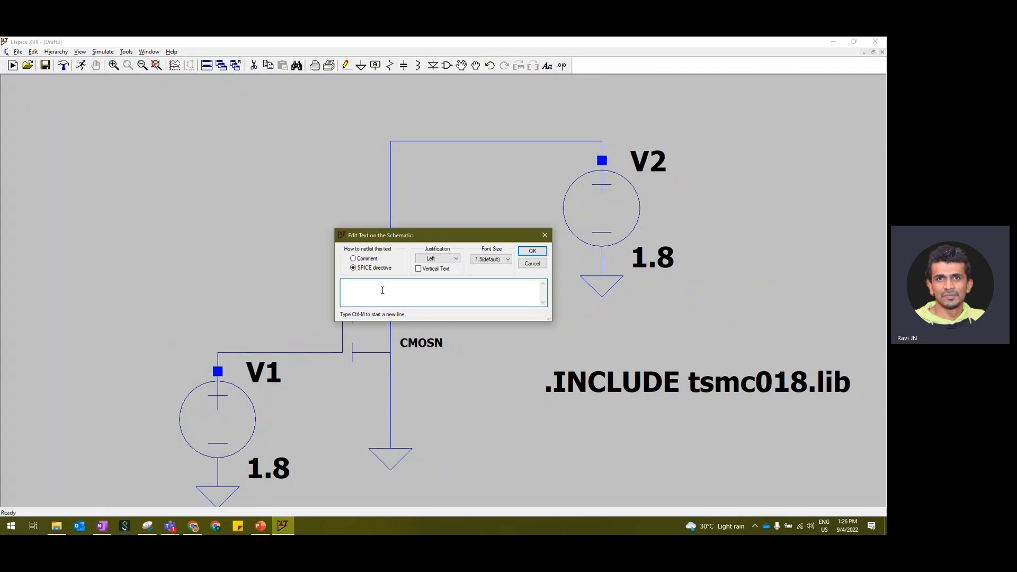
{"action": "type", "text": ".dc "}
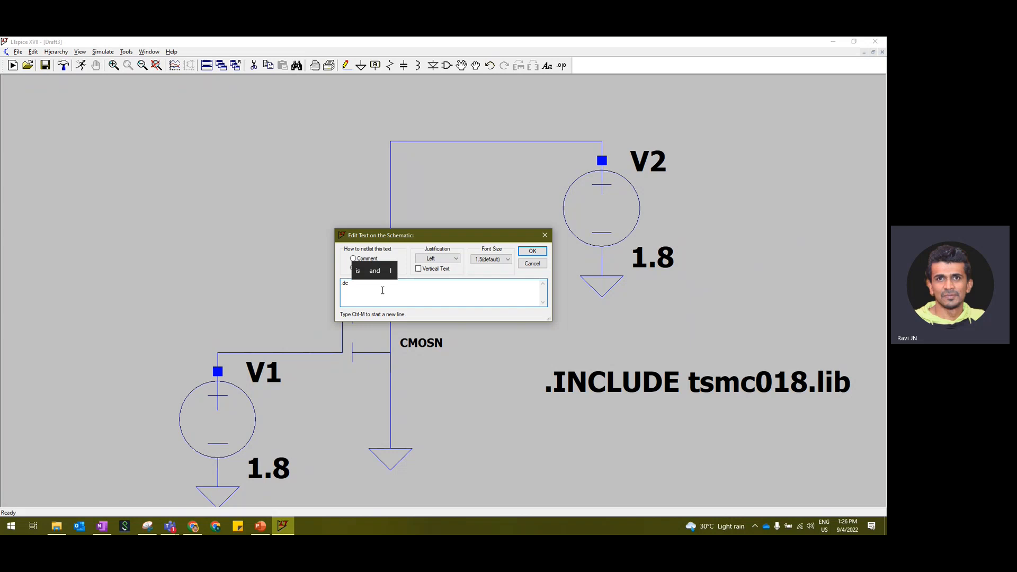
{"action": "type", "text": "V1"}
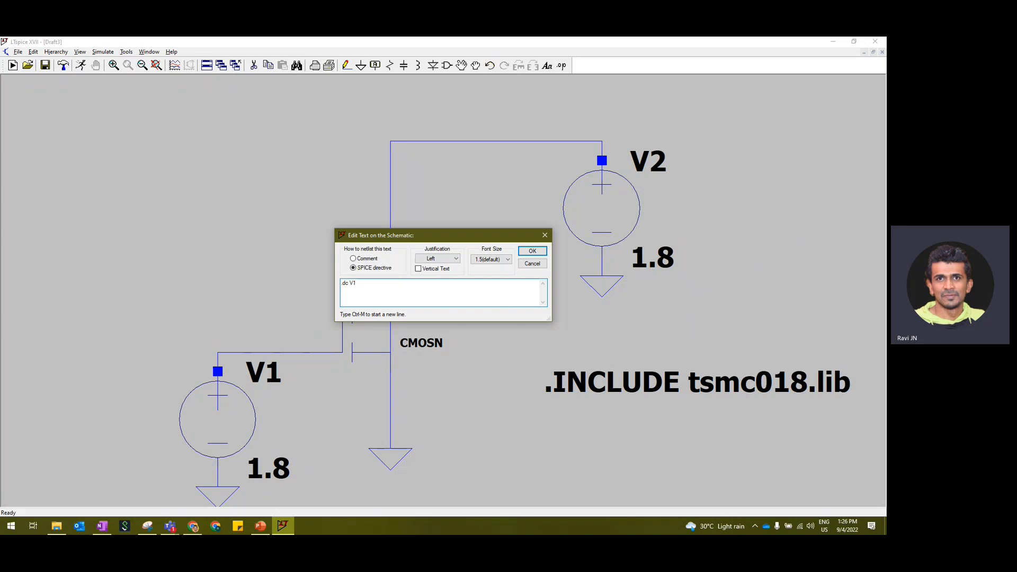
{"action": "type", "text": " 0 "}
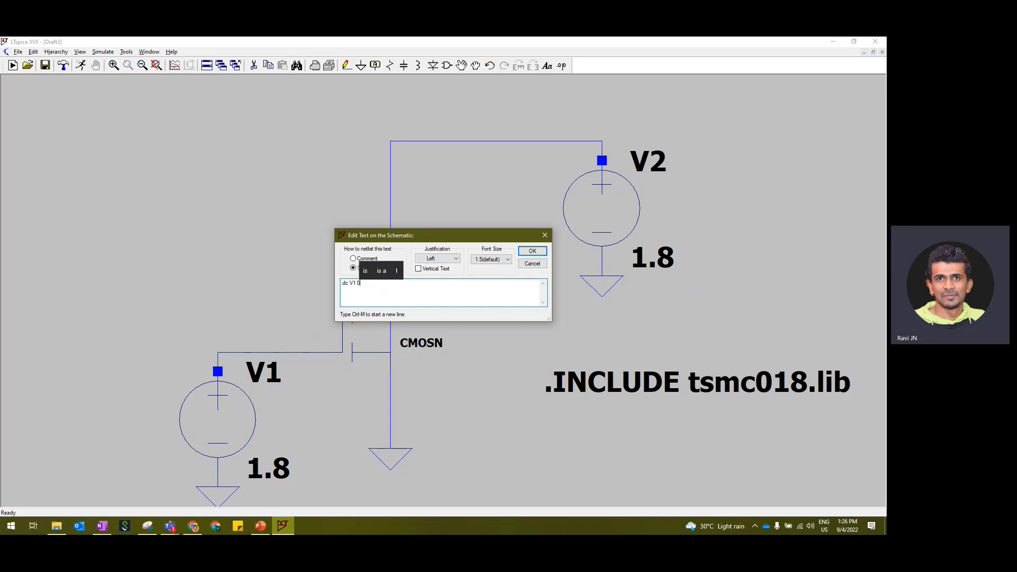
{"action": "type", "text": "1.8"}
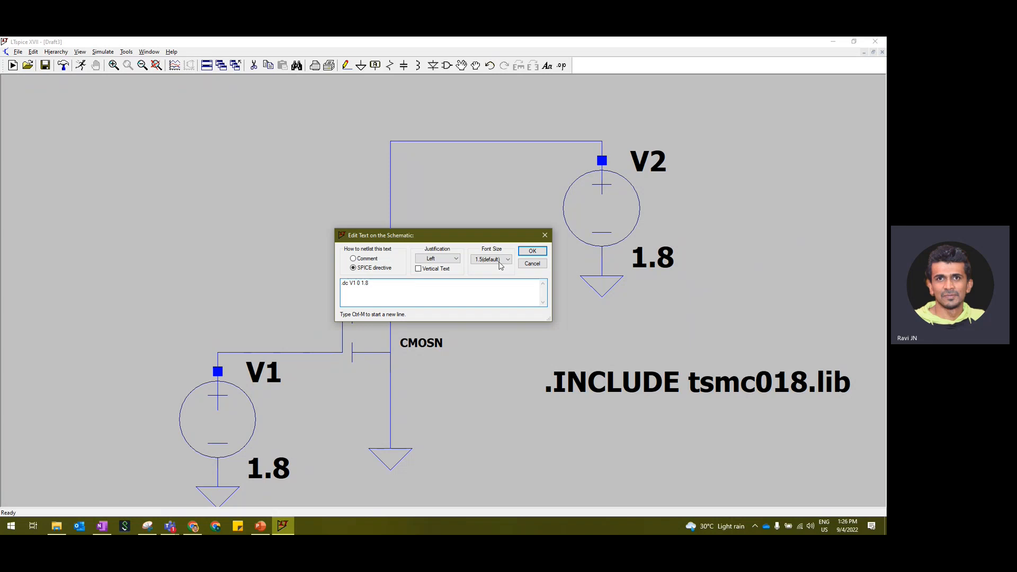
{"action": "left_click", "coordinate": [527, 254]}
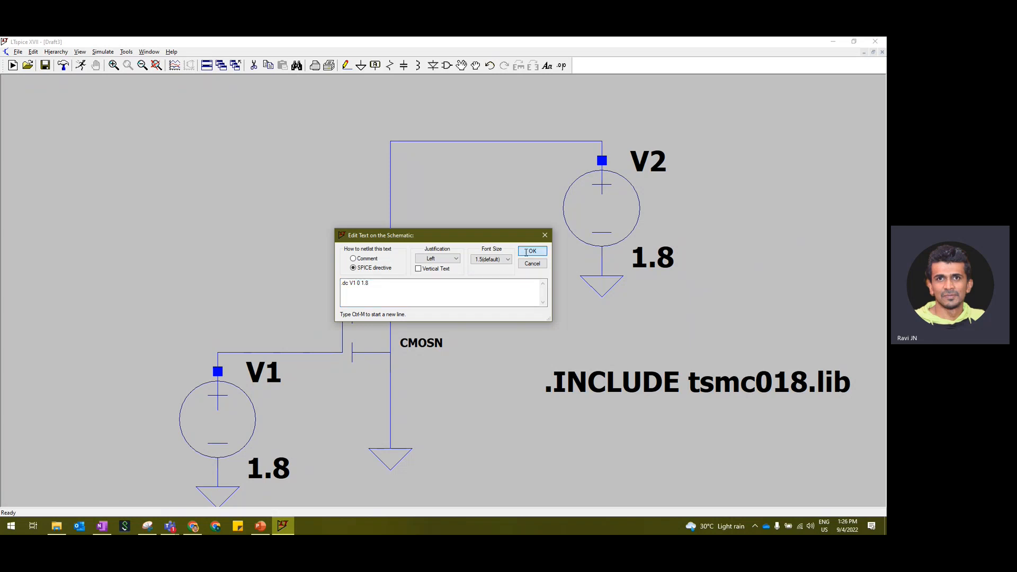
{"action": "left_click", "coordinate": [545, 443]}
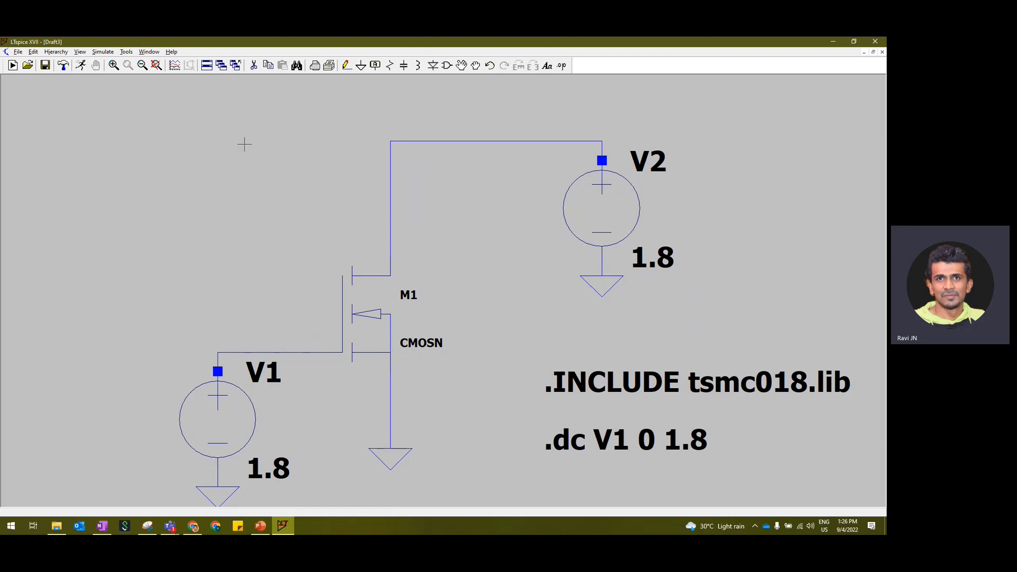
Step: Run the DC sweep simulation and plot the drain current of transistor M1
{"action": "left_click", "coordinate": [81, 68]}
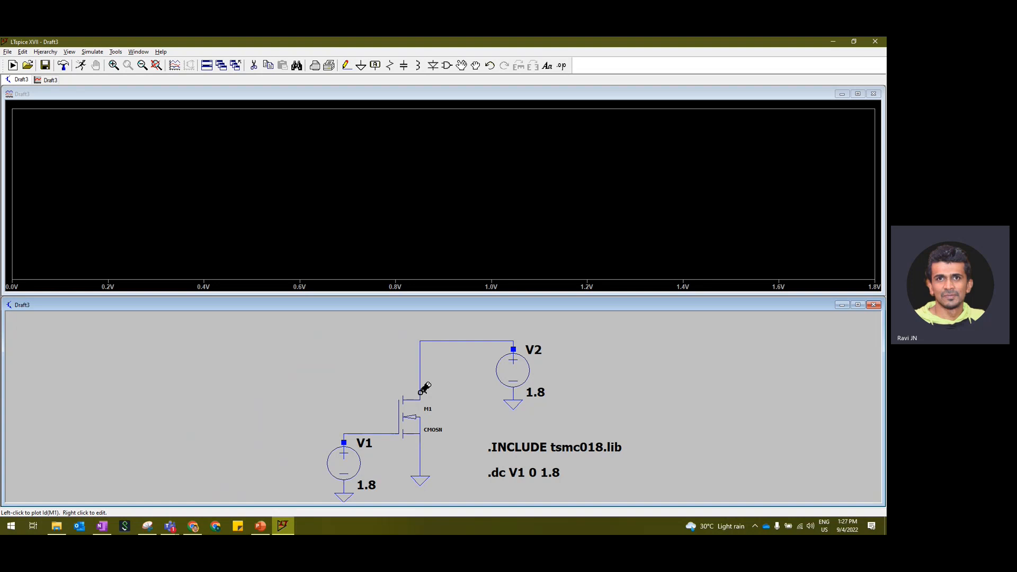
{"action": "left_click", "coordinate": [422, 392]}
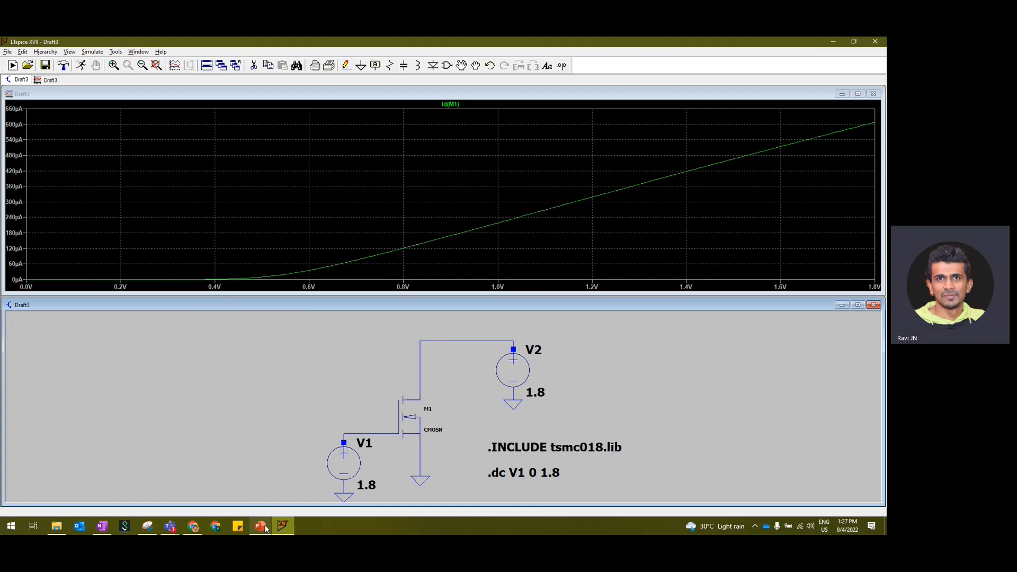
Step: Switch to the PowerPoint presentation, start the slide show at "NMOS IV curve (1/2)" and reveal its reference curve and notes
{"action": "mouse_move", "coordinate": [265, 528]}
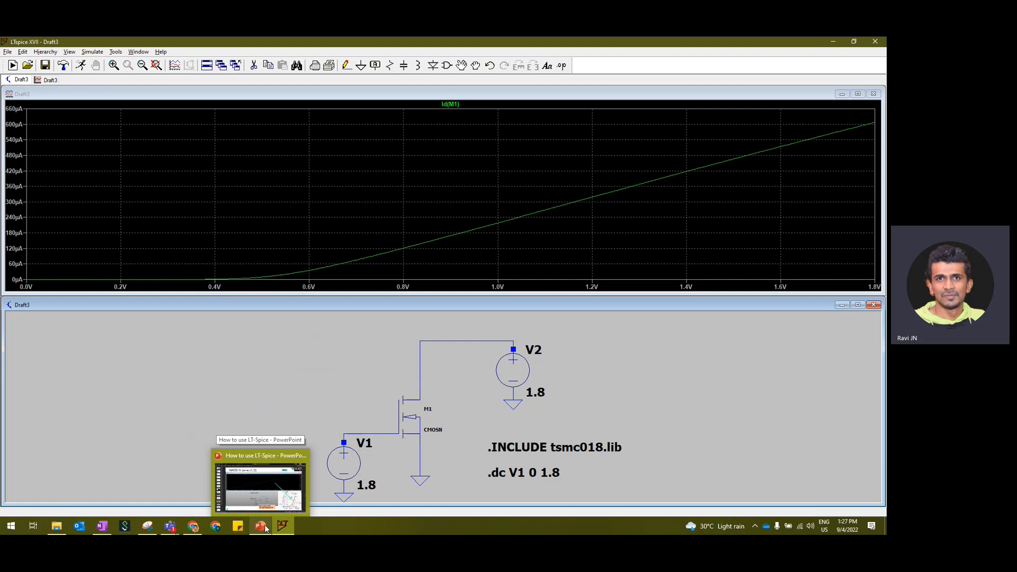
{"action": "left_click", "coordinate": [266, 528]}
{"action": "key", "text": "shift+F5"}
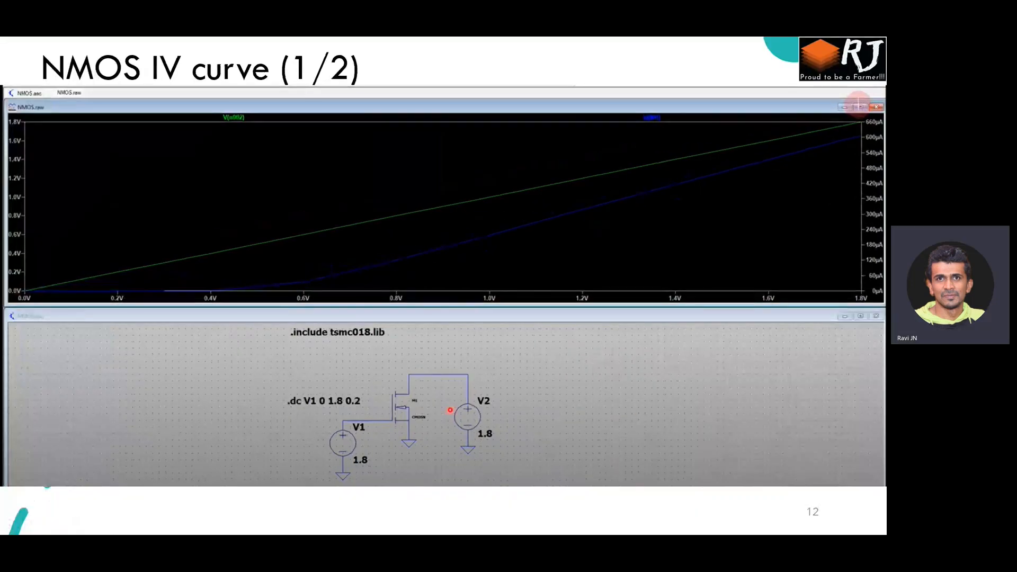
{"action": "key", "text": "Right"}
{"action": "key", "text": "Right"}
{"action": "key", "text": "Right"}
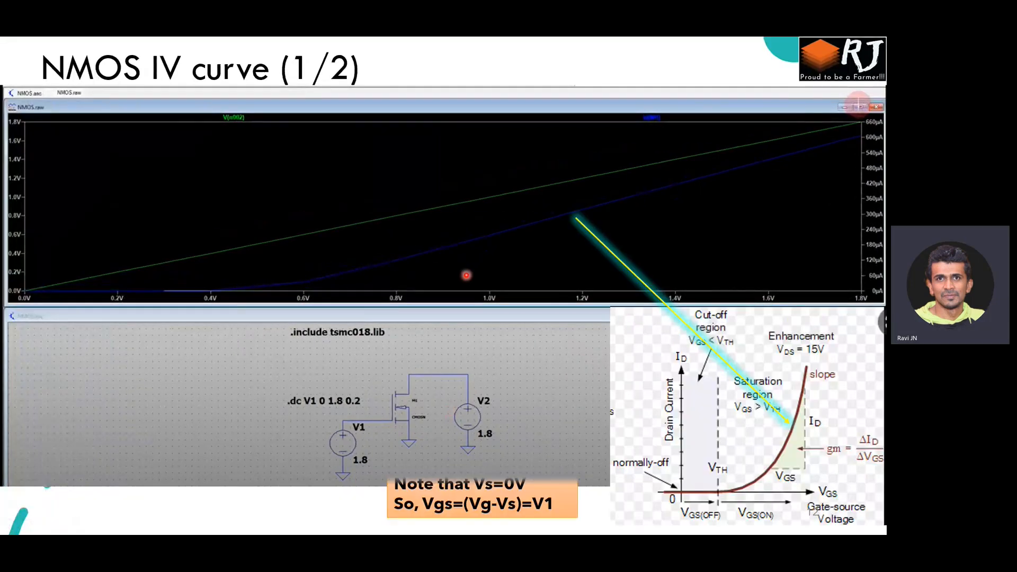
Step: Advance to the "NMOS IV curve (2/2)" slide and reveal its axis labels, reference characteristics and Vgs annotations
{"action": "key", "text": "Right"}
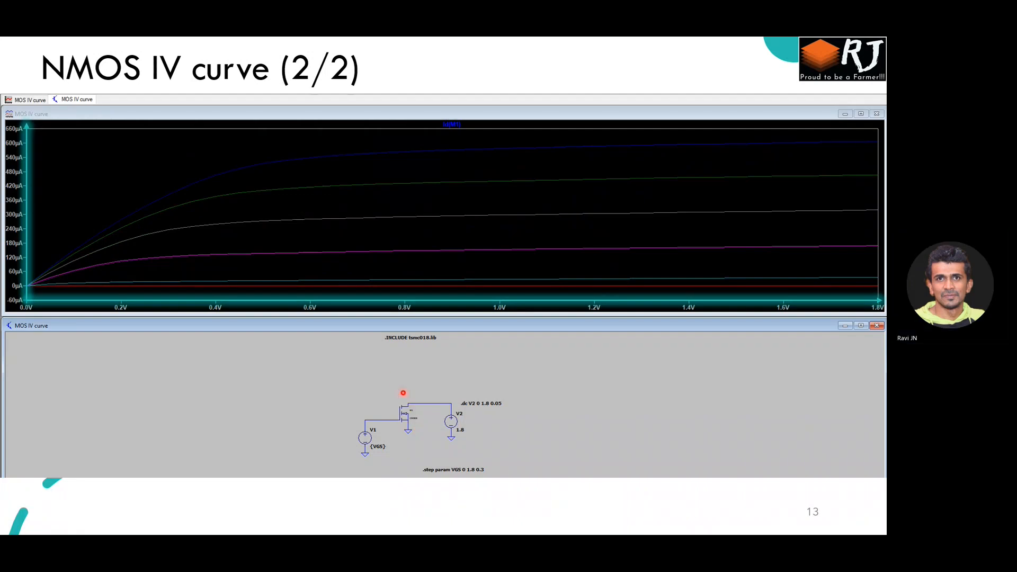
{"action": "key", "text": "Right"}
{"action": "key", "text": "Right"}
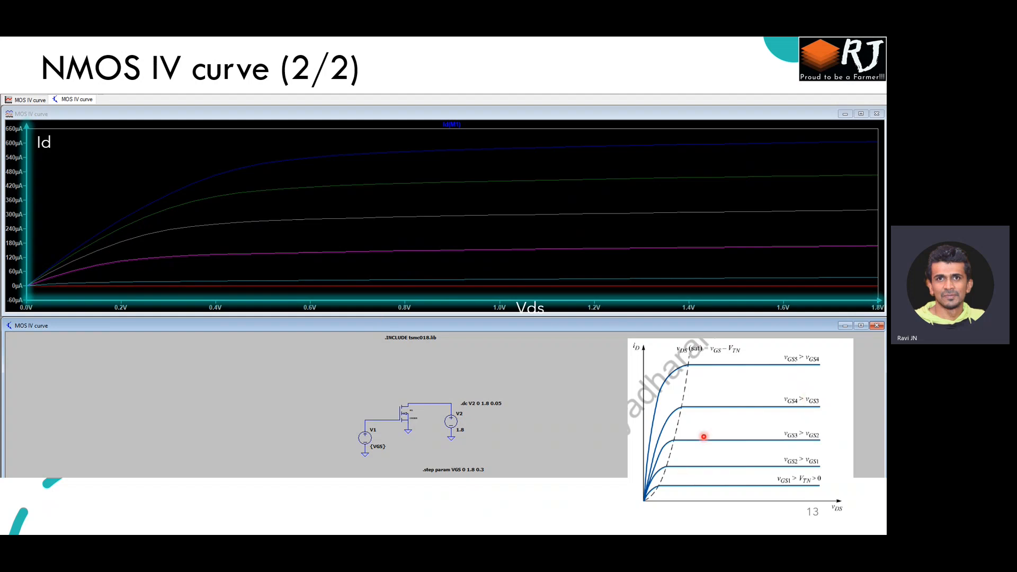
{"action": "key", "text": "Right"}
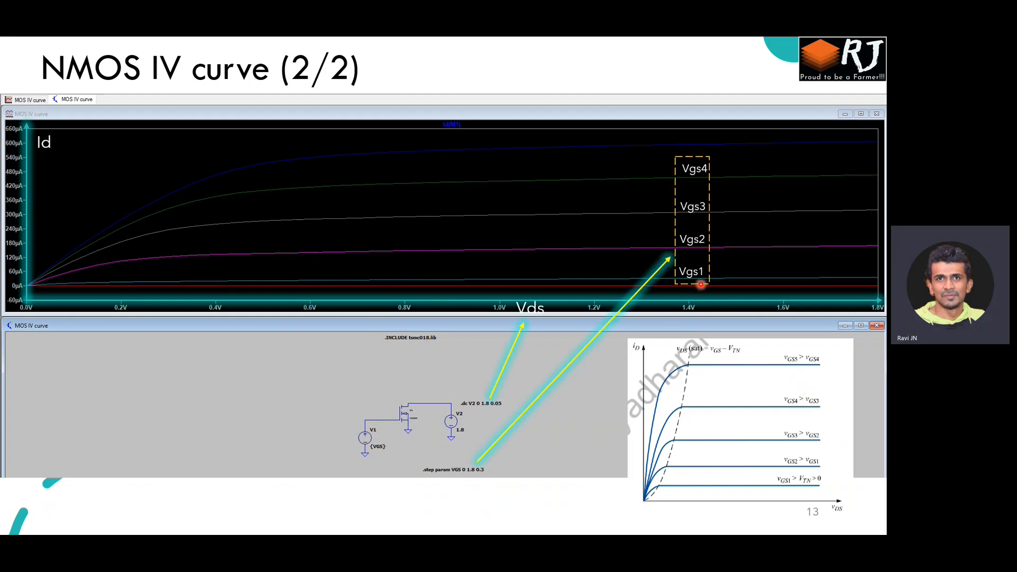